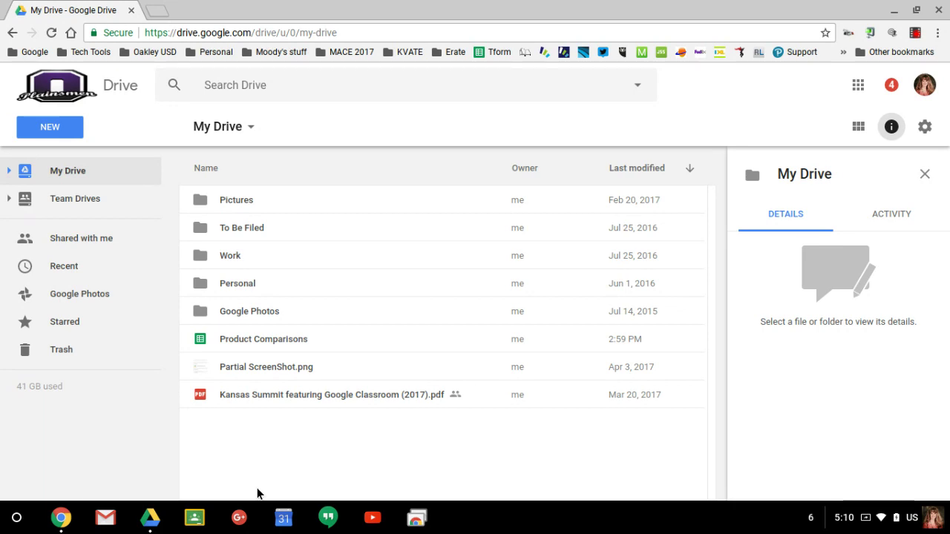
# Reload the My Drive page
pyautogui.hotkey('ctrl', 'r')
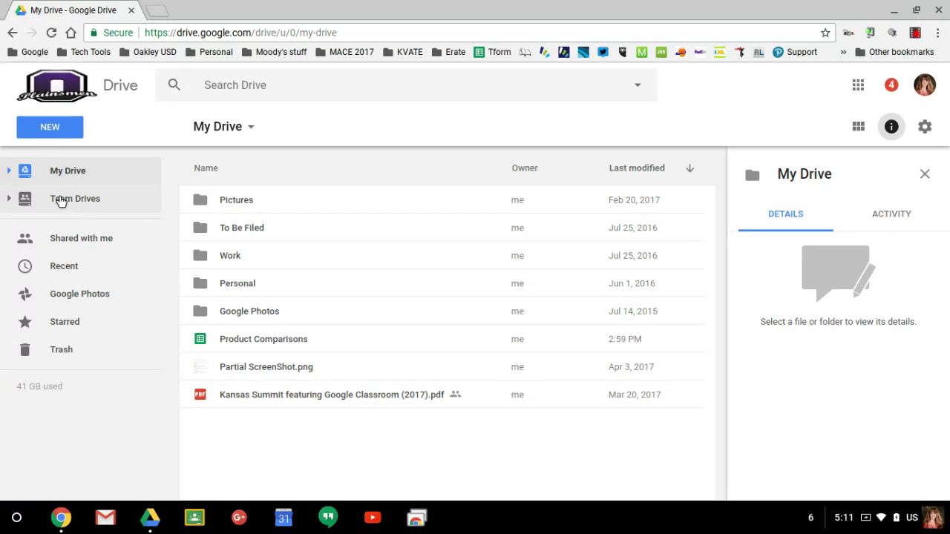
# From Team Drives, open the Oakley USD Technology Committee drive and show its options menu
pyautogui.click(61, 200)
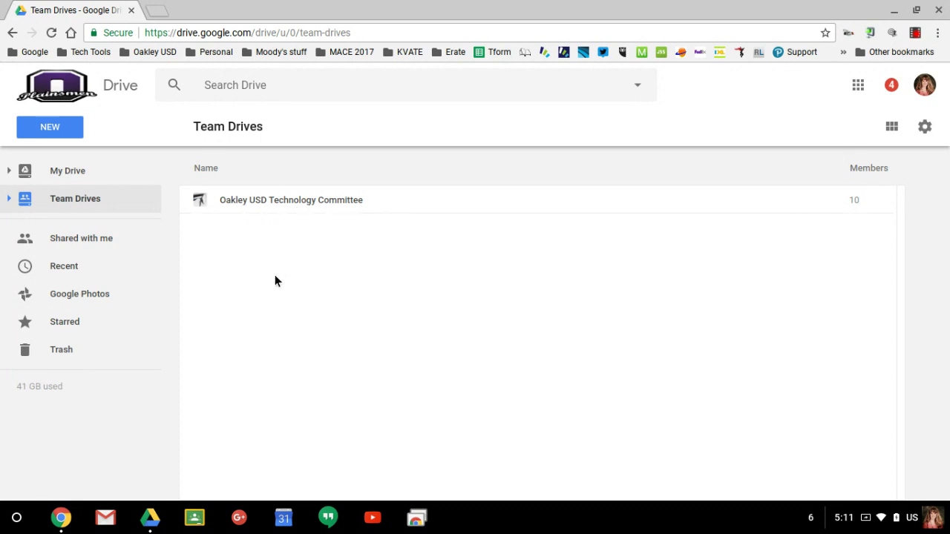
pyautogui.click(239, 199)
pyautogui.doubleClick(238, 200)
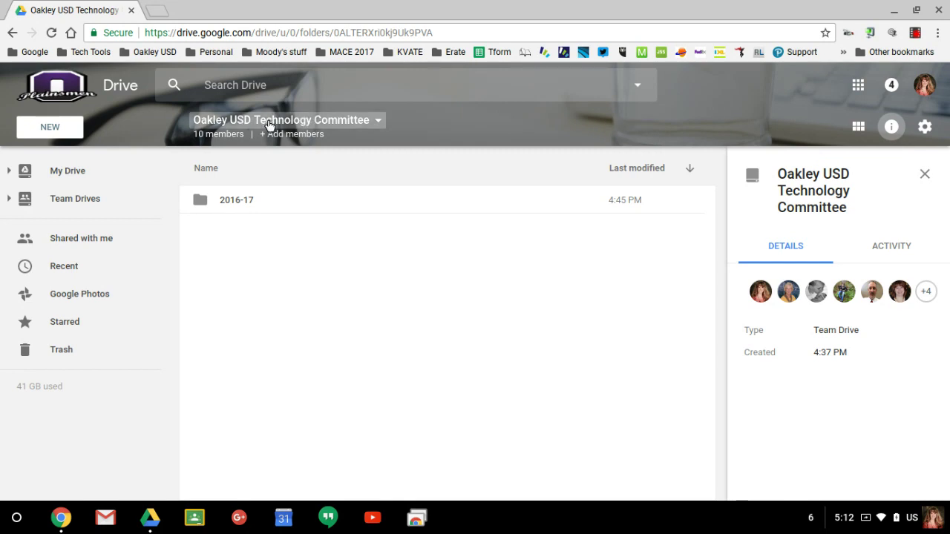
pyautogui.click(380, 123)
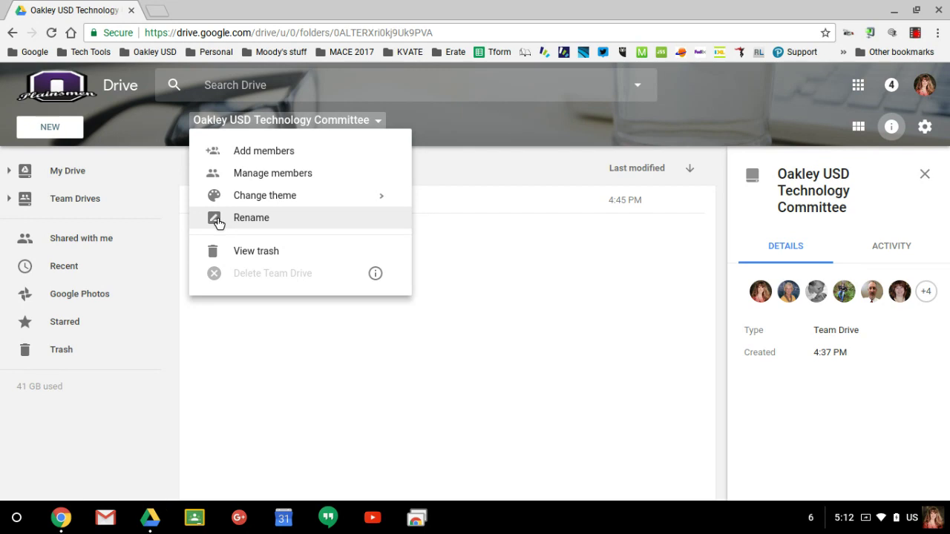
# Add a colleague, found by name, as a new team drive member at Full access
pyautogui.click(238, 156)
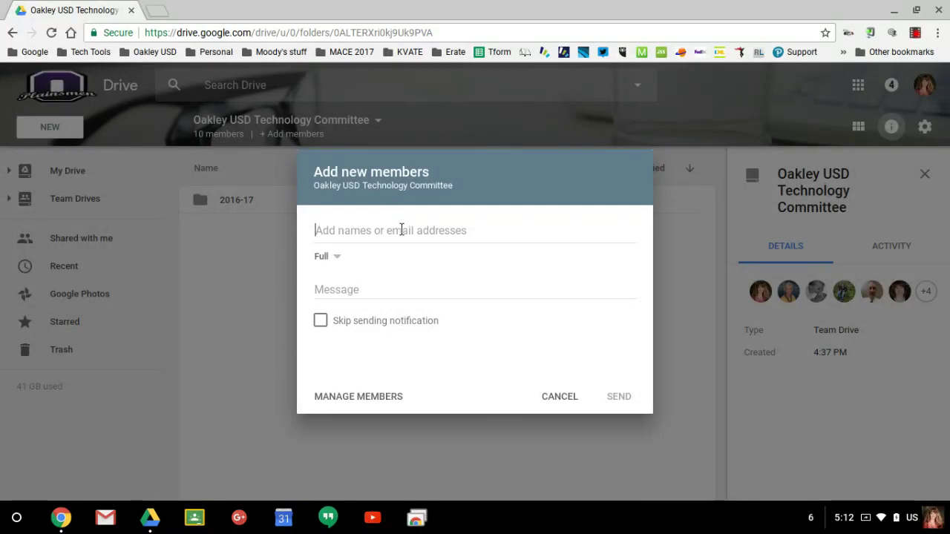
pyautogui.write('co')
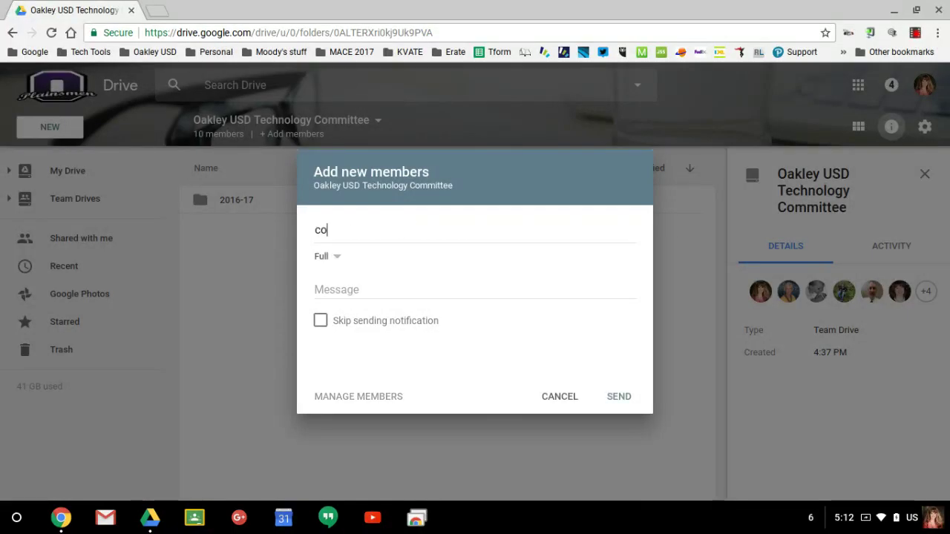
pyautogui.write('rey')
pyautogui.click(432, 268)
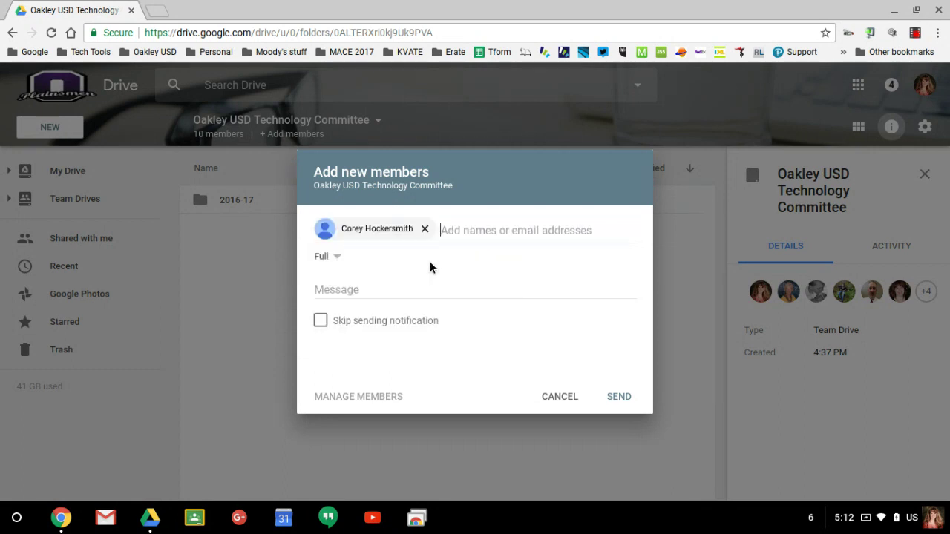
# Review the access levels for the new member, keeping Full access
pyautogui.click(339, 260)
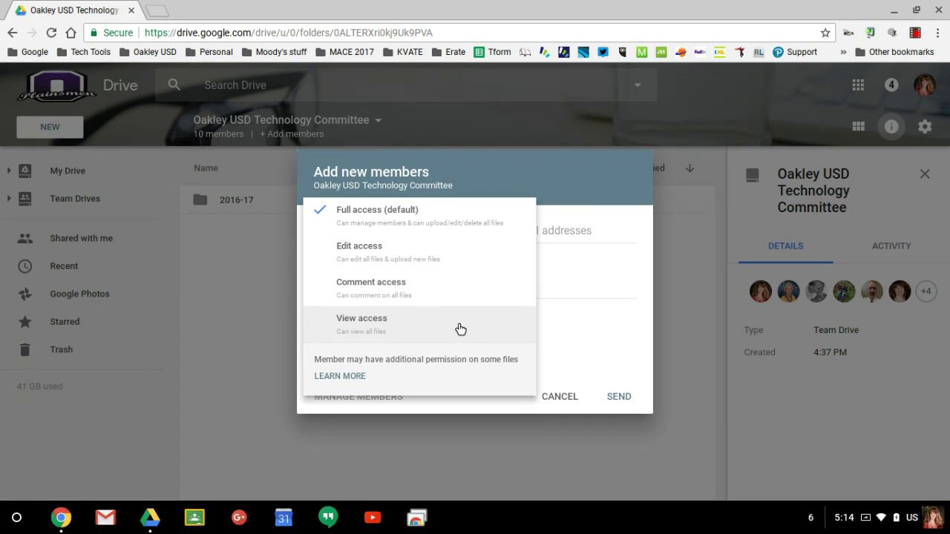
pyautogui.click(552, 357)
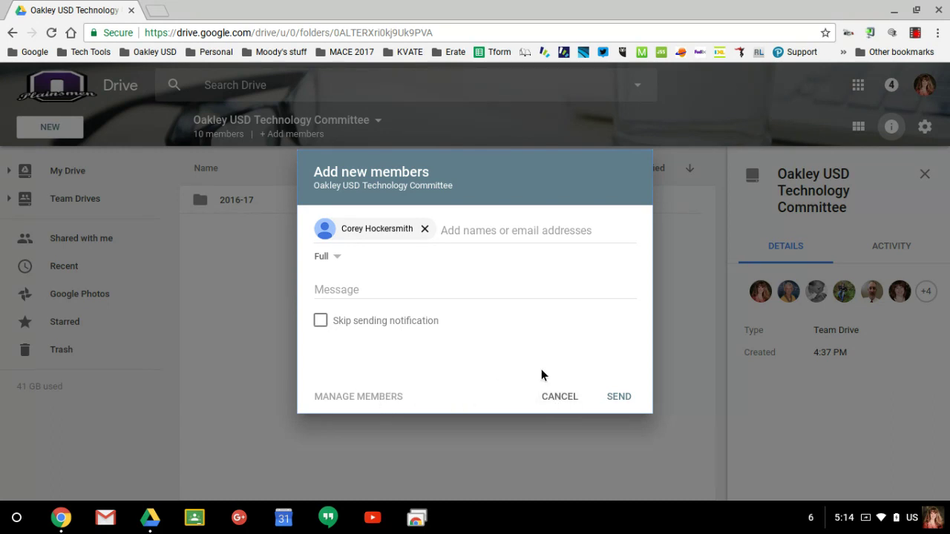
# Cancel adding the new member and open the team drive's Manage members list
pyautogui.click(561, 394)
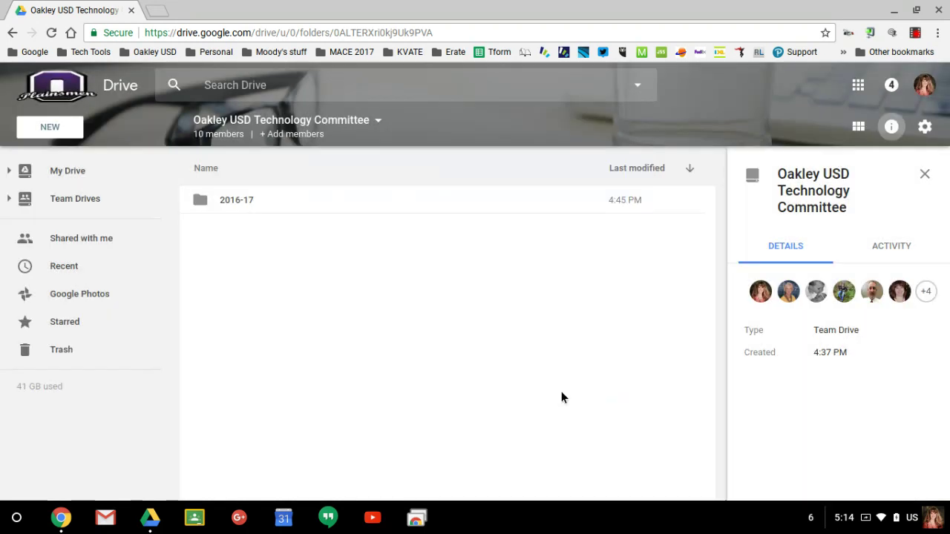
pyautogui.click(376, 124)
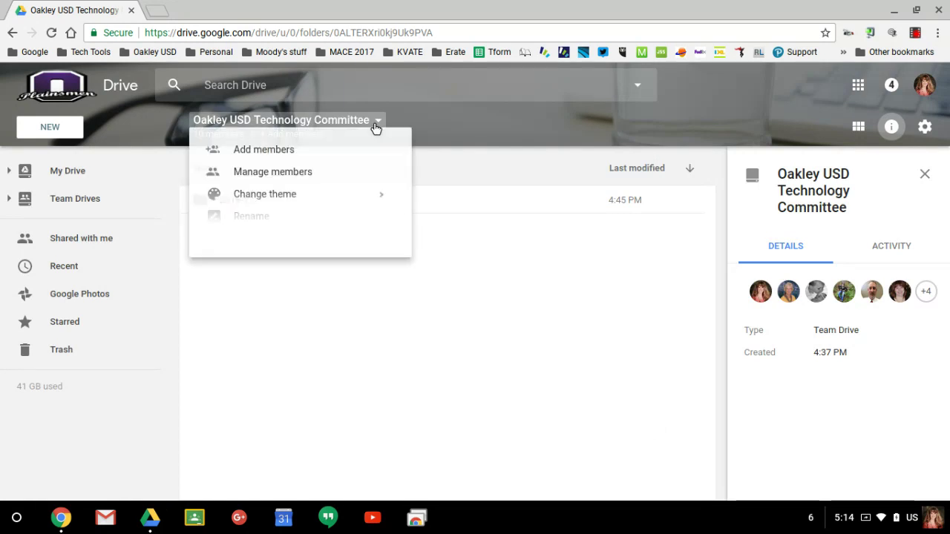
pyautogui.click(290, 172)
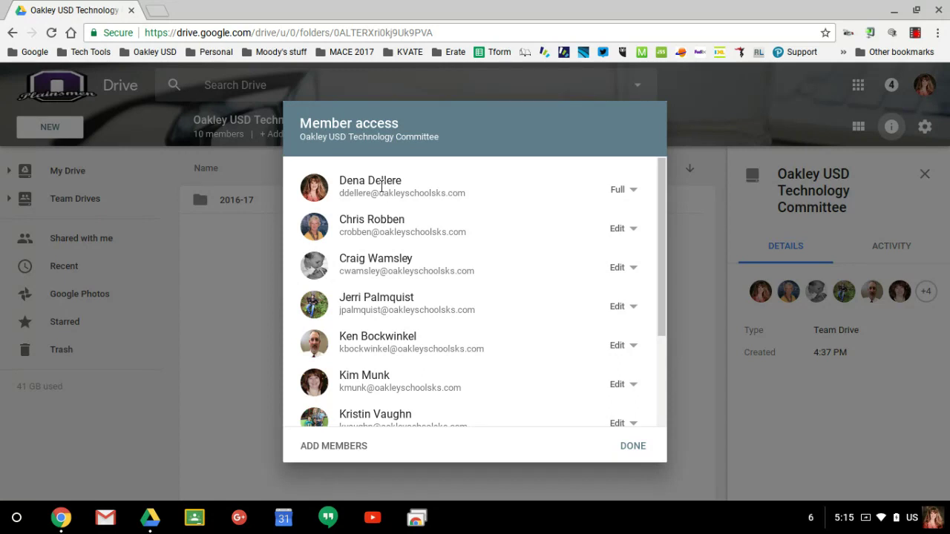
# Check the first two members' access options, leaving them at Full and Edit
pyautogui.click(632, 192)
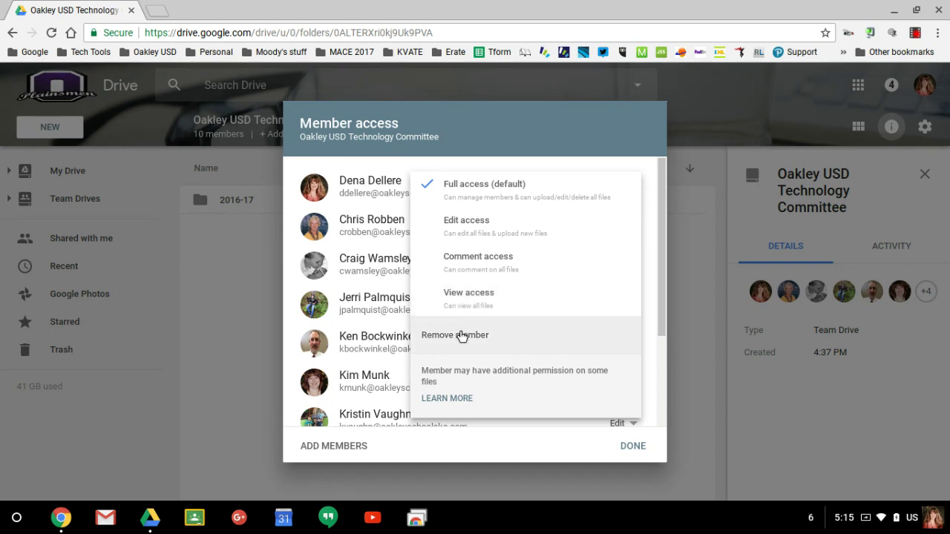
pyautogui.click(496, 126)
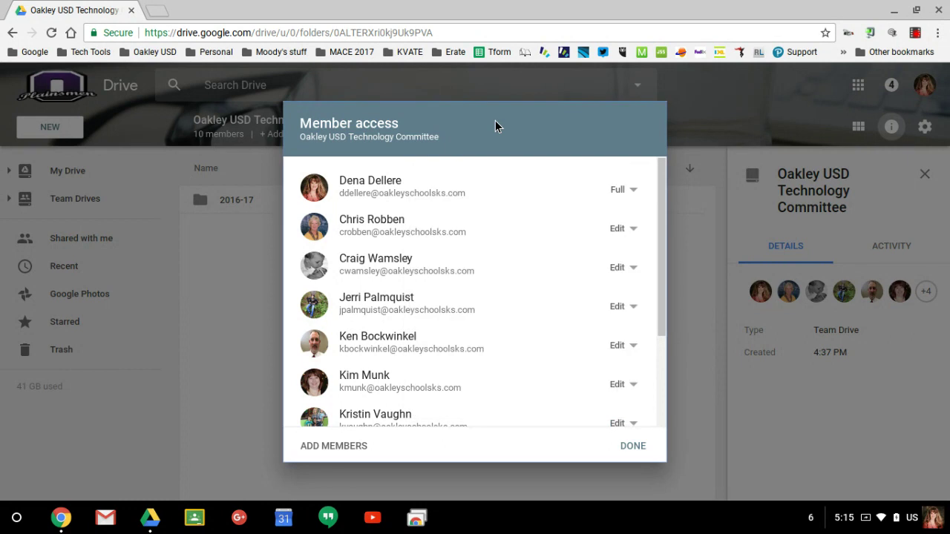
pyautogui.click(637, 230)
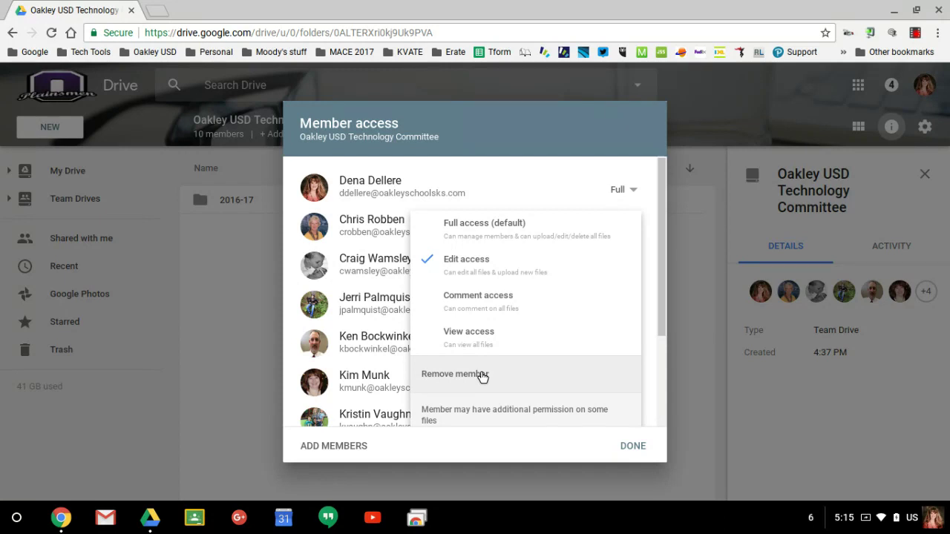
pyautogui.click(532, 171)
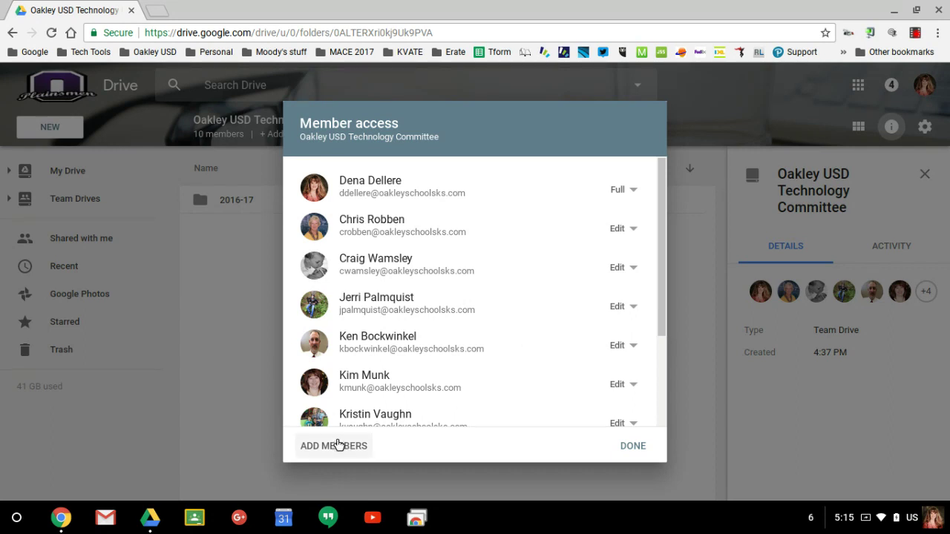
# Close the member list, preview the Change theme options, then open the 2016-17 folder
pyautogui.click(632, 446)
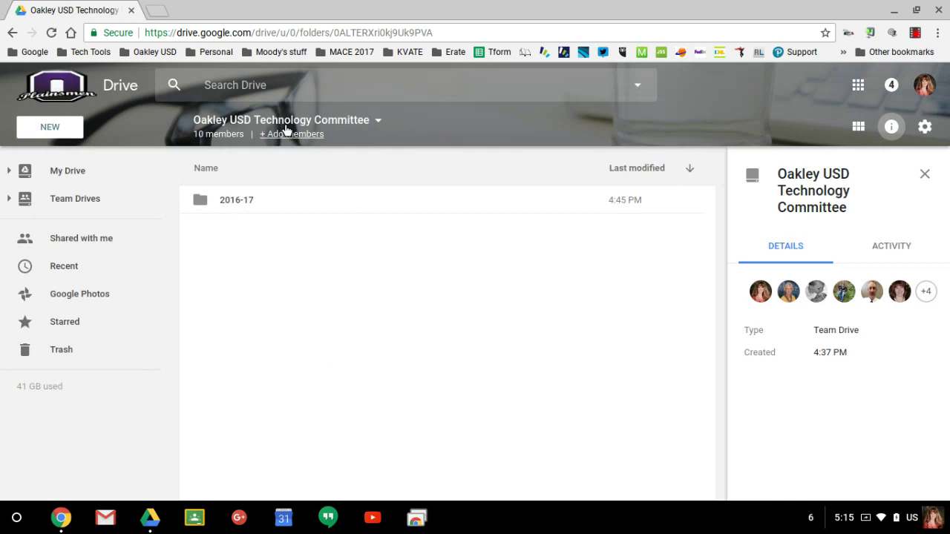
pyautogui.click(375, 121)
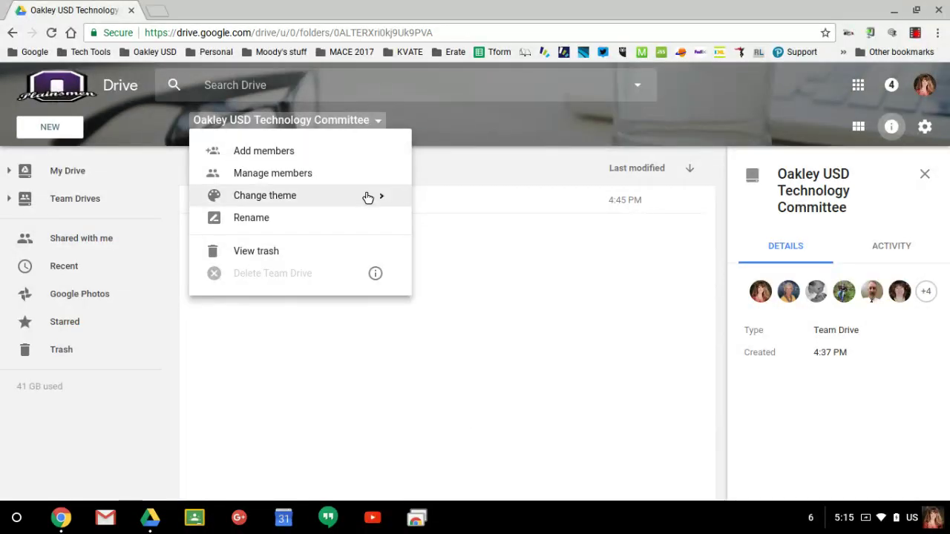
pyautogui.moveTo(369, 197)
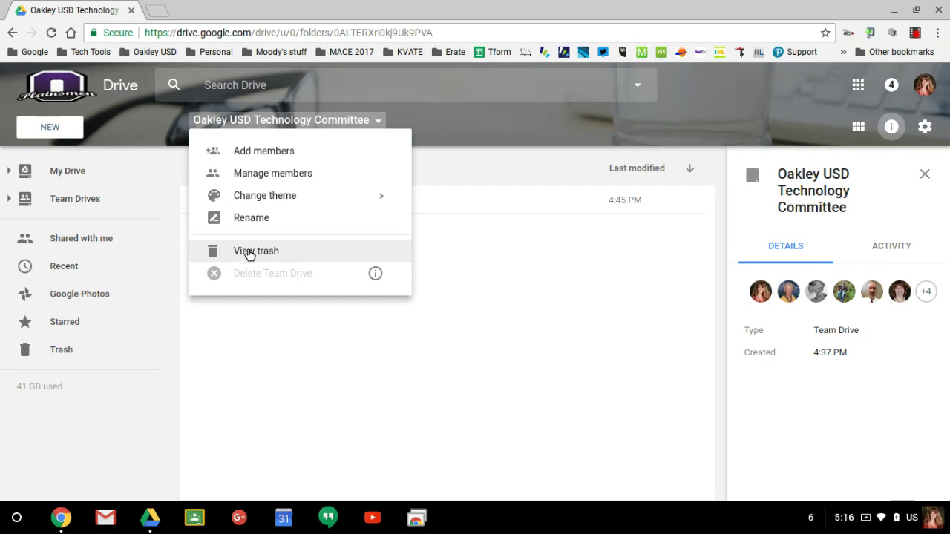
pyautogui.click(271, 335)
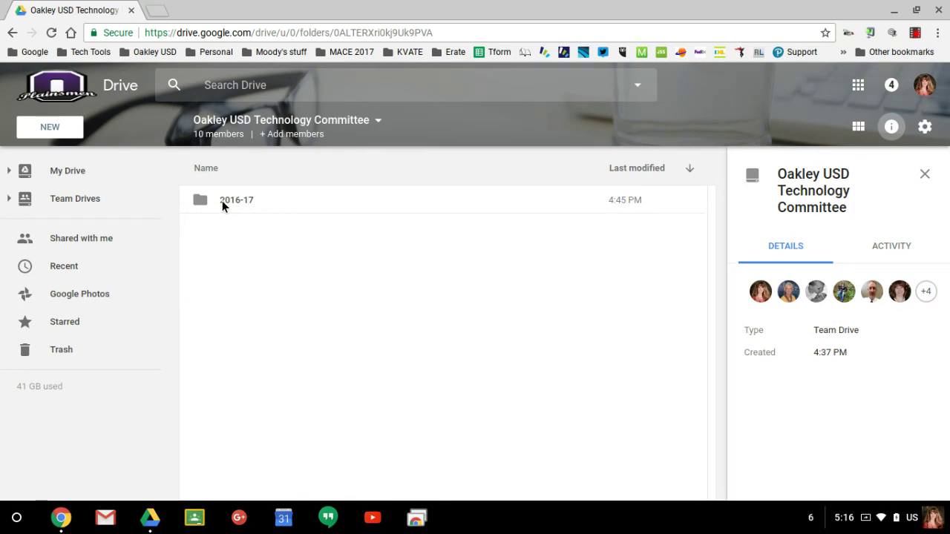
pyautogui.doubleClick(202, 197)
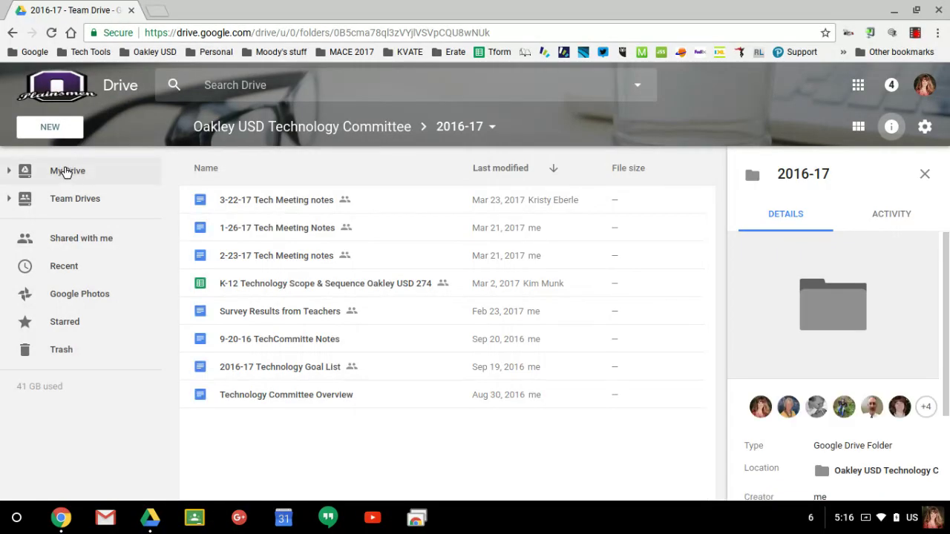
# Open the 2016 folder under My Drive > Work > Technology Committee
pyautogui.click(16, 171)
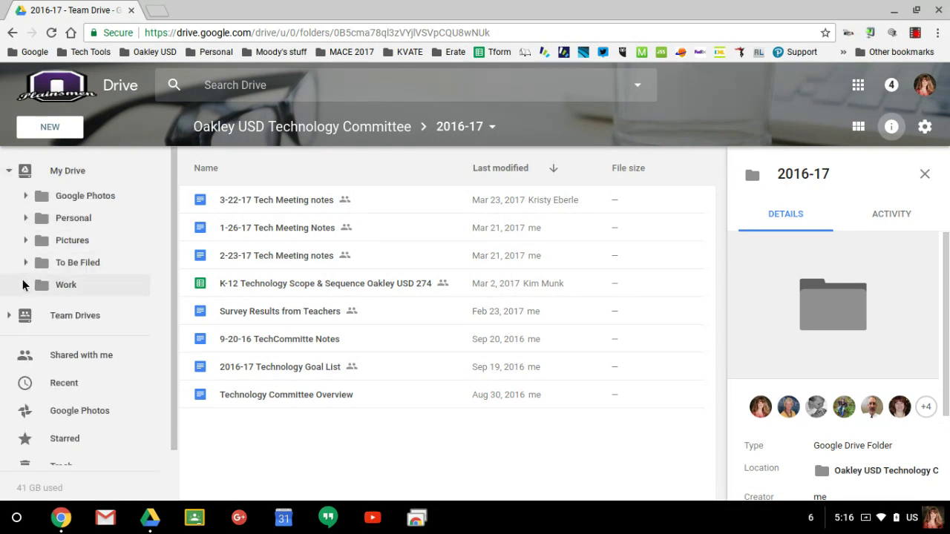
pyautogui.click(24, 285)
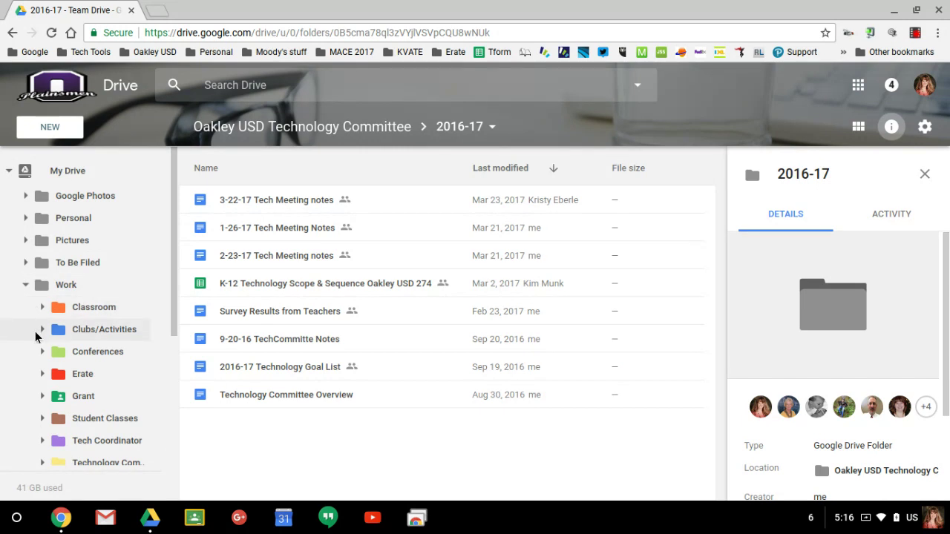
pyautogui.scroll(-2, 44, 422)
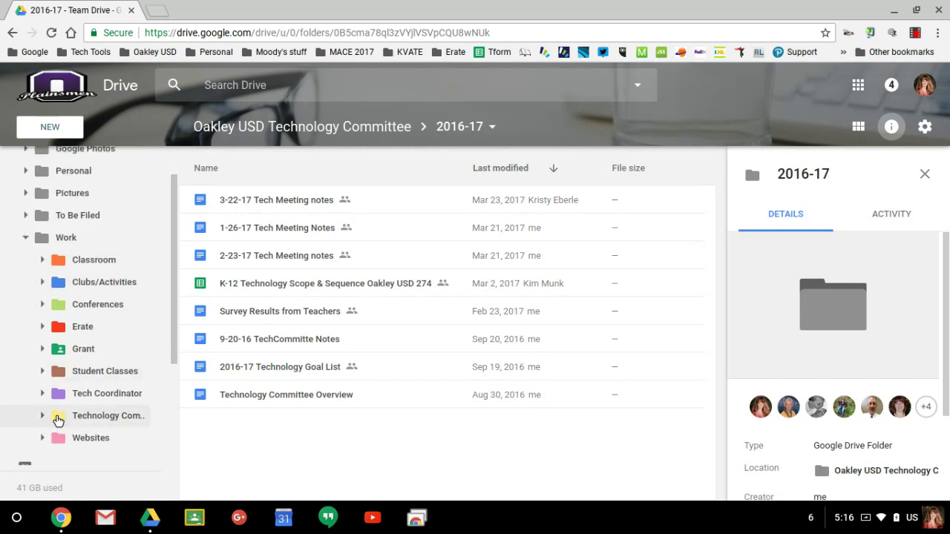
pyautogui.click(56, 415)
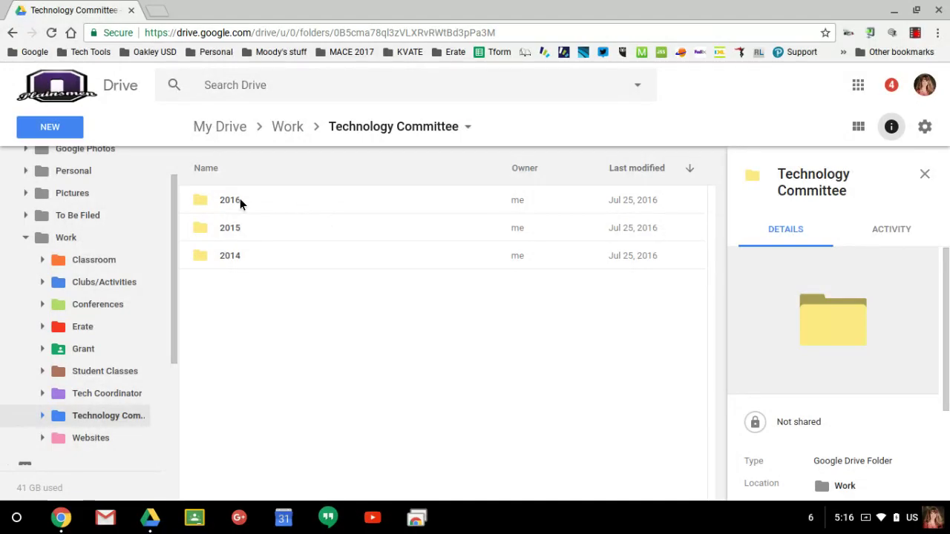
pyautogui.doubleClick(204, 199)
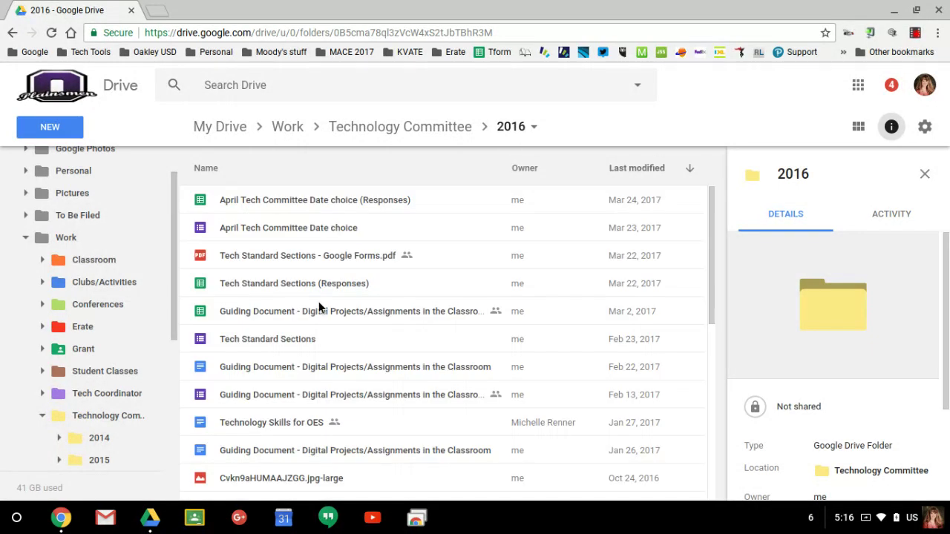
# Expand Team Drives and the Oakley USD Technology Committee drive in the sidebar
pyautogui.scroll(-3, 116, 354)
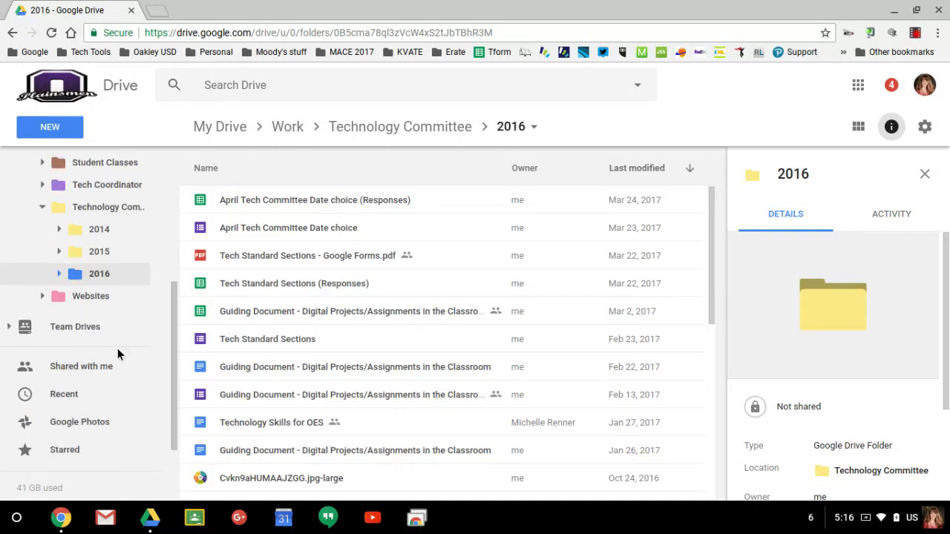
pyautogui.click(9, 328)
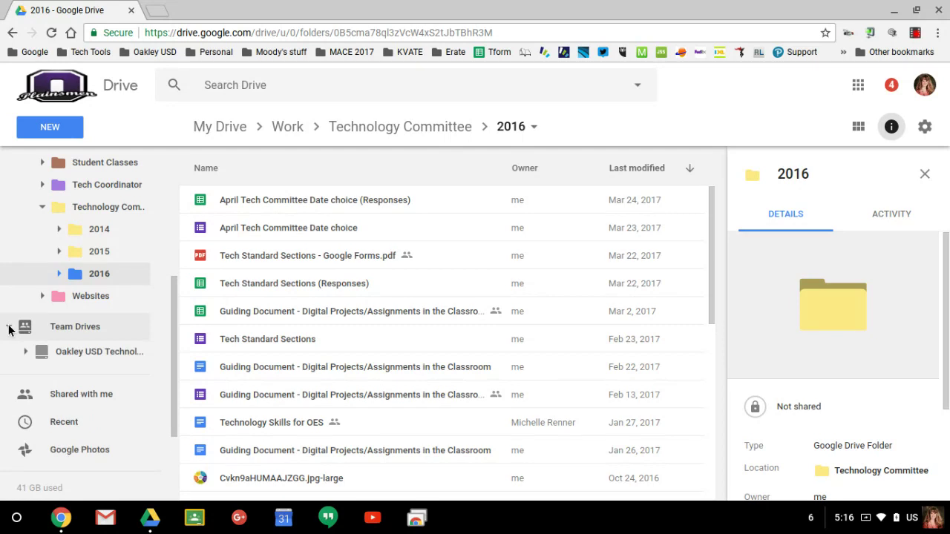
pyautogui.click(25, 354)
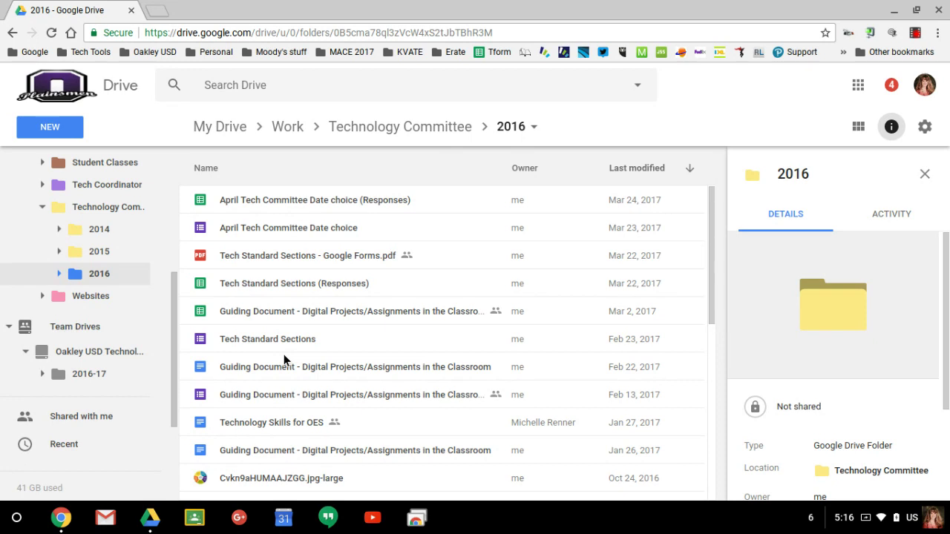
# Drag the Feb 22 Guiding Document into the team drive's 2016-17 folder and open it
pyautogui.click(245, 366)
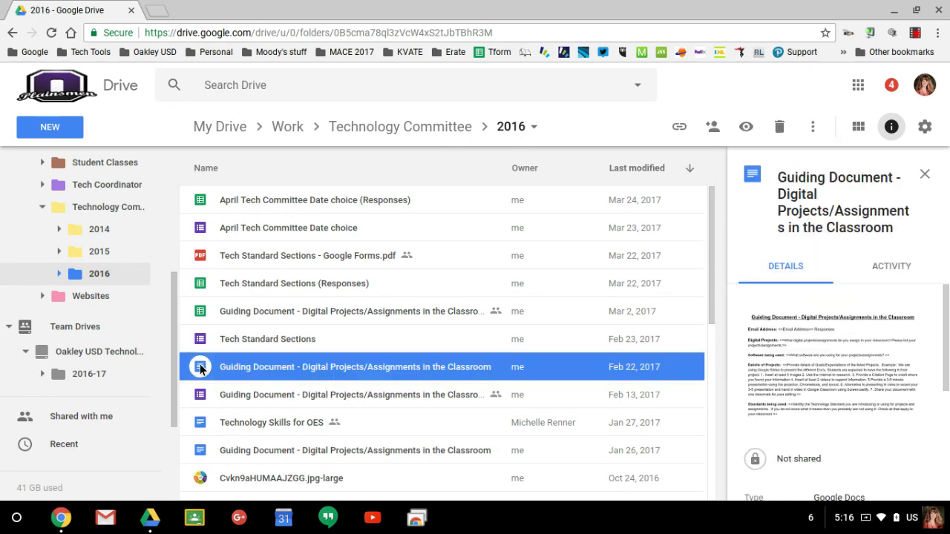
pyautogui.moveTo(200, 369); pyautogui.dragTo(92, 373)
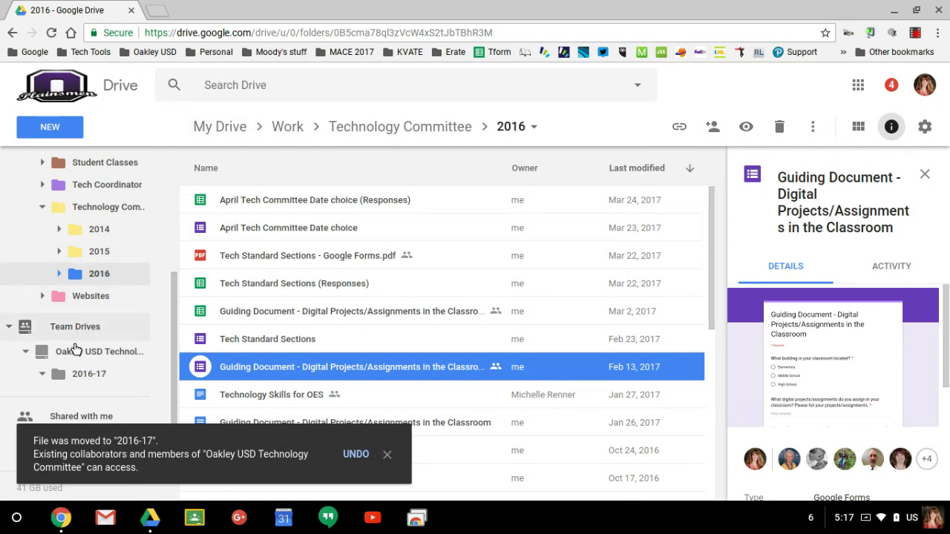
pyautogui.click(68, 373)
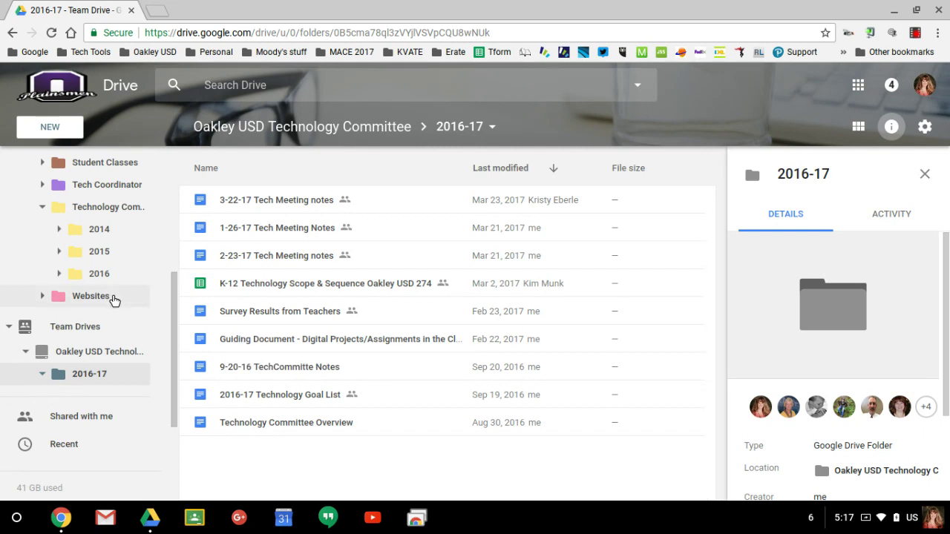
# Start moving Technology Skills for OES into 2016-17, cancel the move, and reopen 2016-17
pyautogui.click(101, 276)
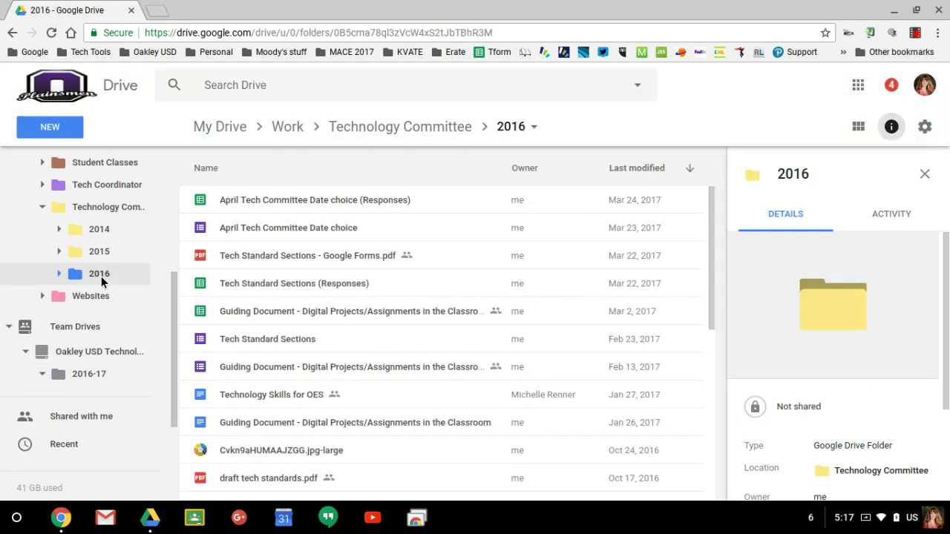
pyautogui.click(251, 397)
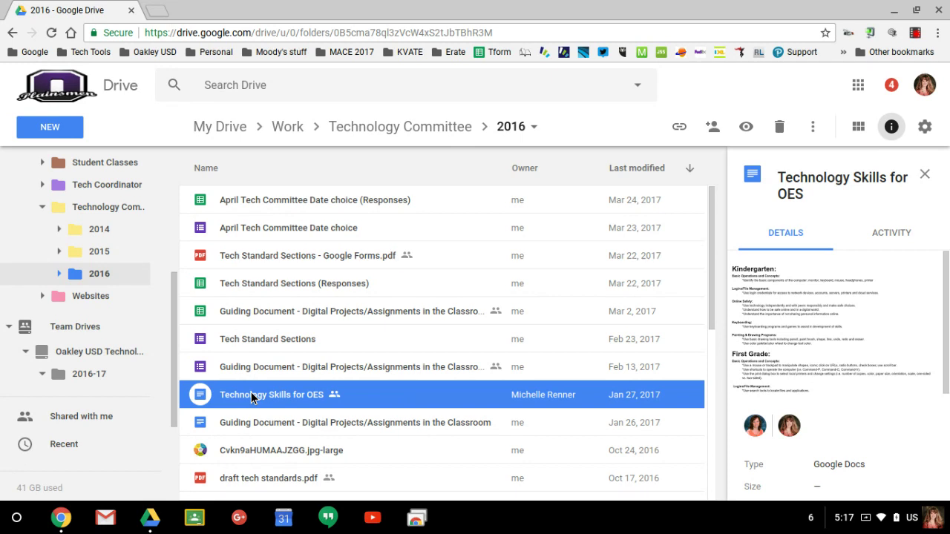
pyautogui.moveTo(251, 392); pyautogui.dragTo(90, 374)
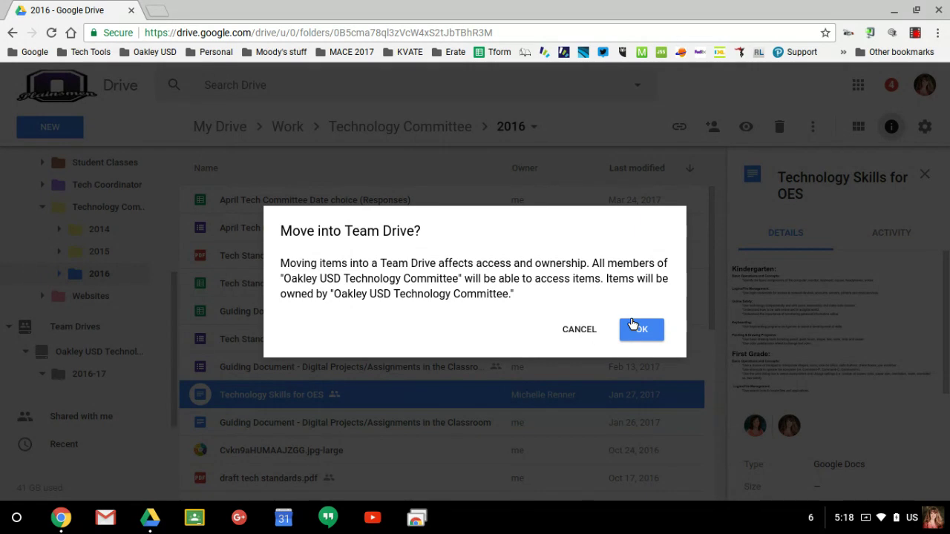
pyautogui.click(573, 330)
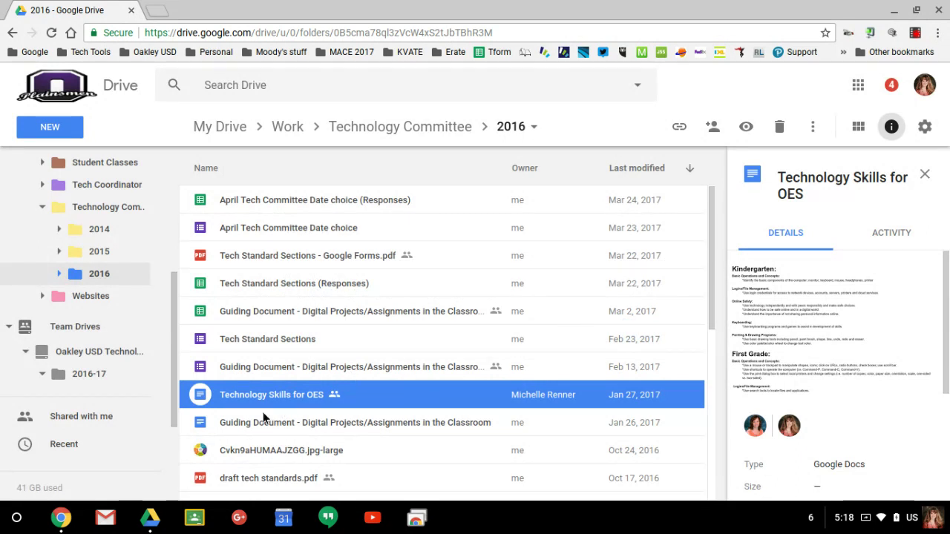
pyautogui.click(57, 383)
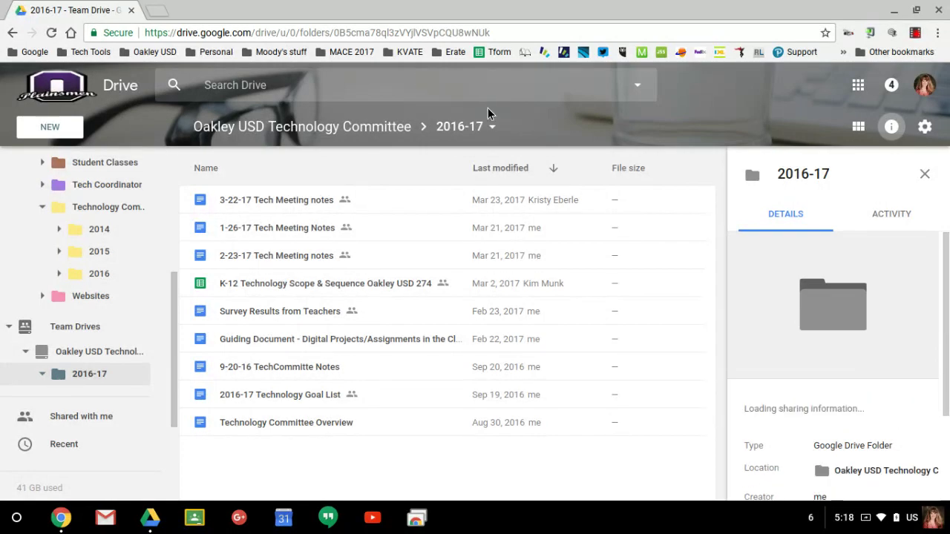
# Go up to the team drive's top level and browse the NEW menu's More options without creating anything
pyautogui.click(331, 127)
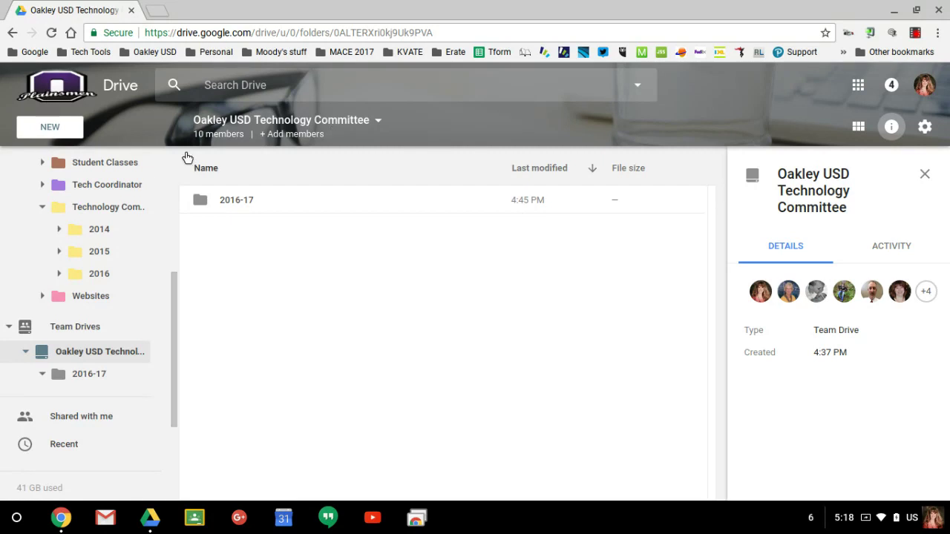
pyautogui.click(49, 127)
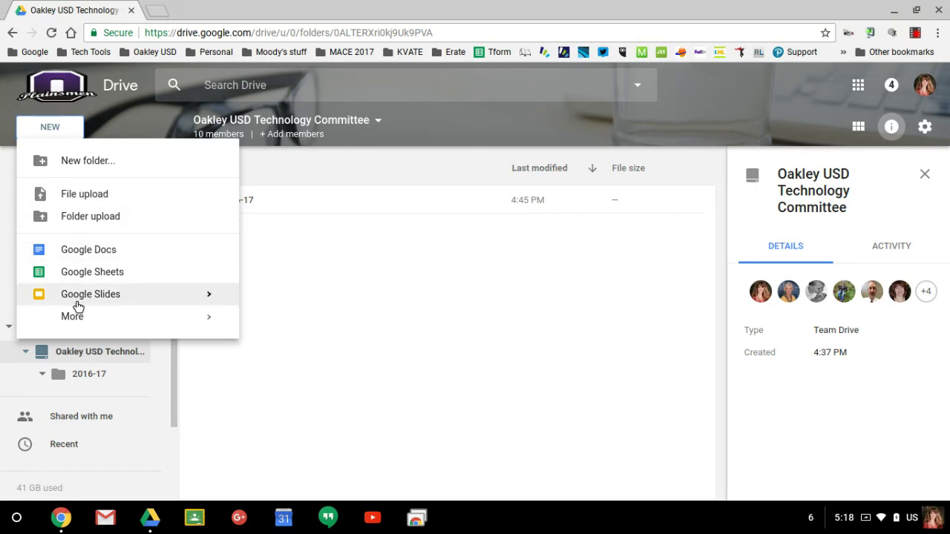
pyautogui.moveTo(77, 315)
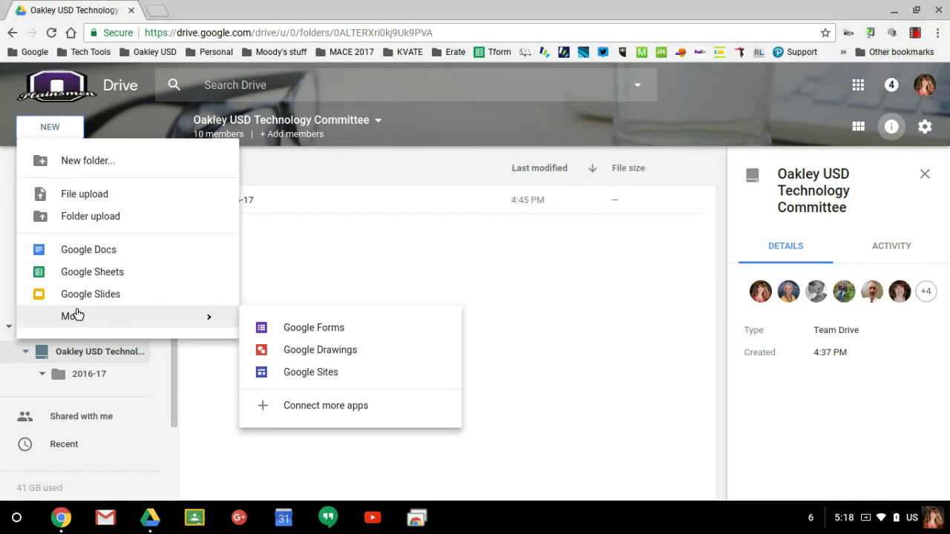
pyautogui.click(311, 273)
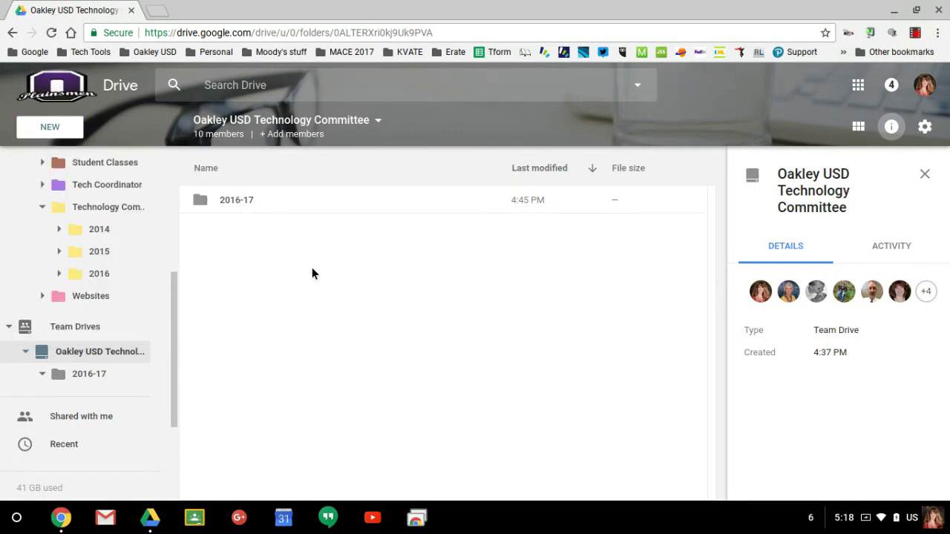